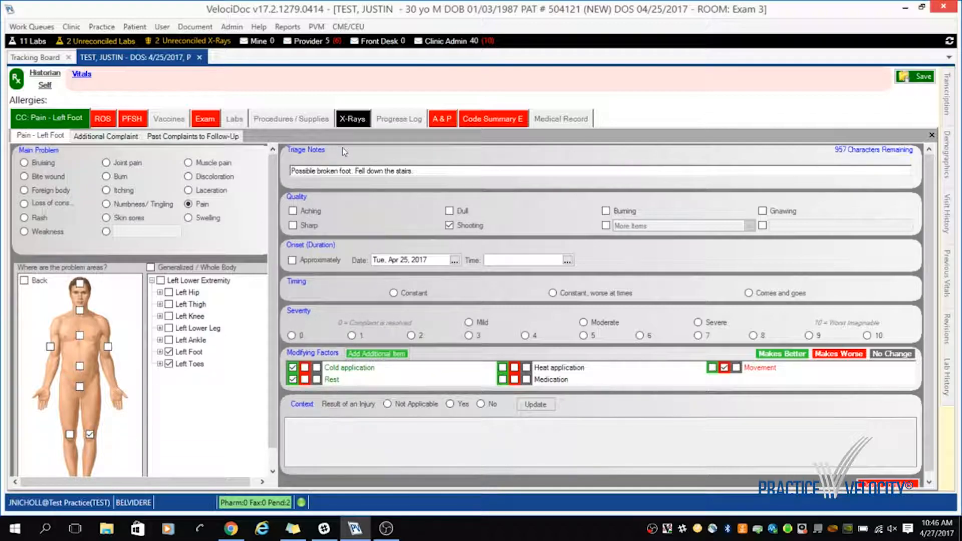
- Lock the chart's Labs section for editing and order the 074021 9 Drug-Scr test from LabCorp
click(239, 124)
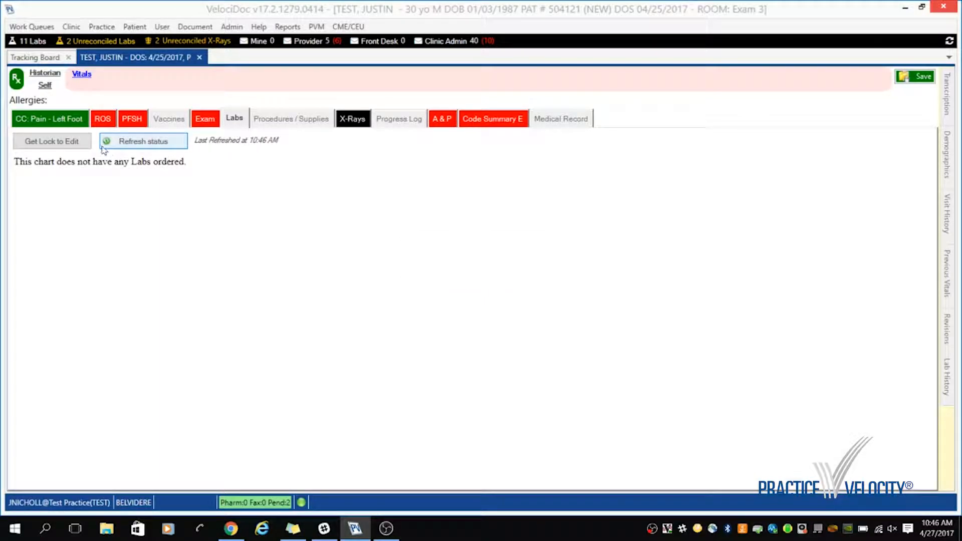
click(70, 143)
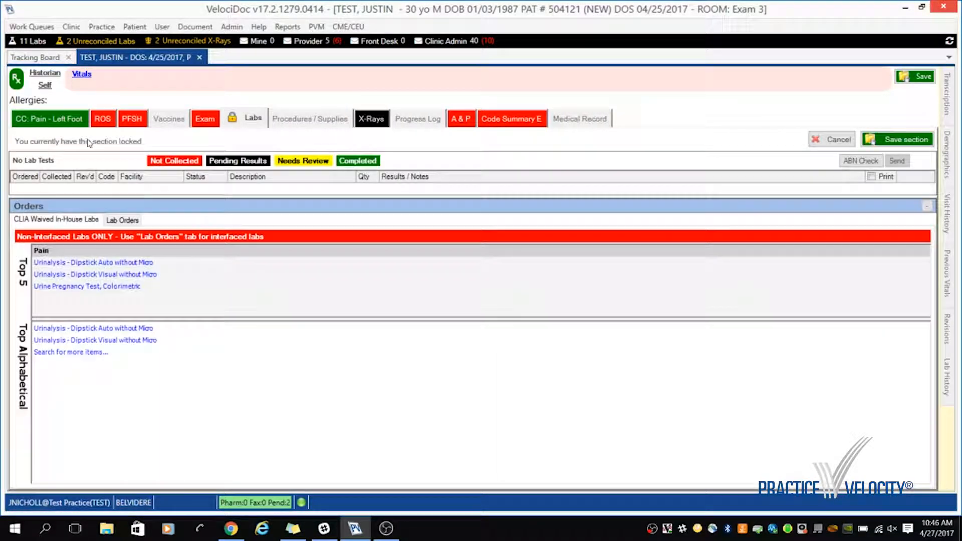
click(124, 221)
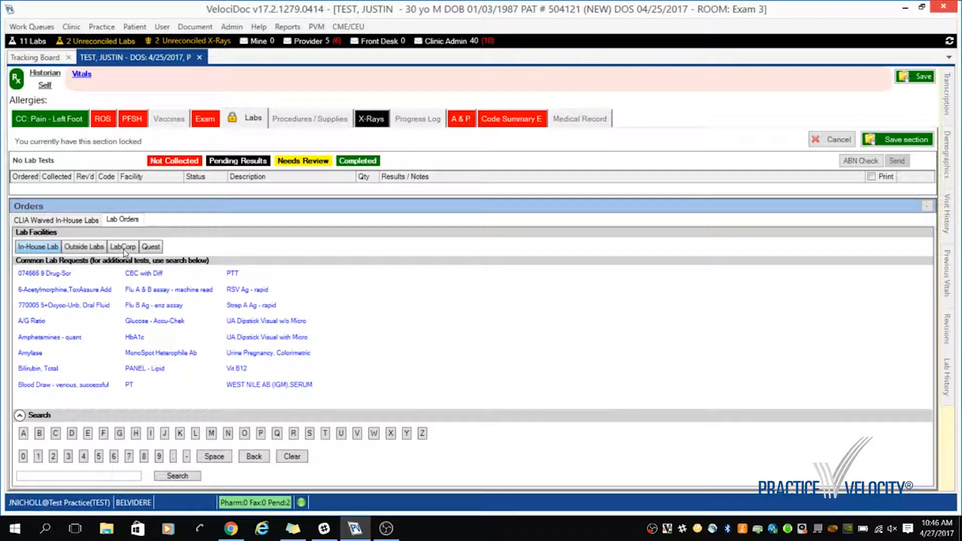
click(120, 249)
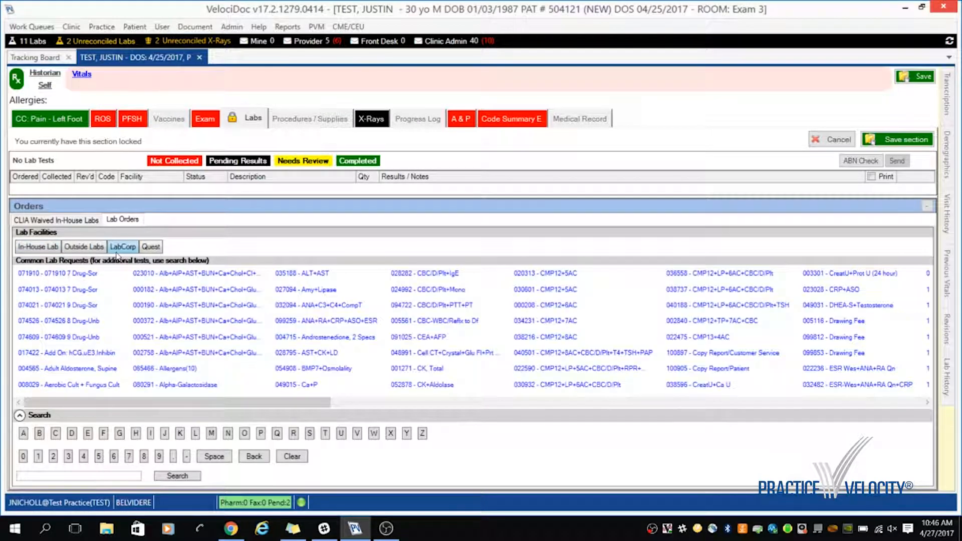
click(84, 310)
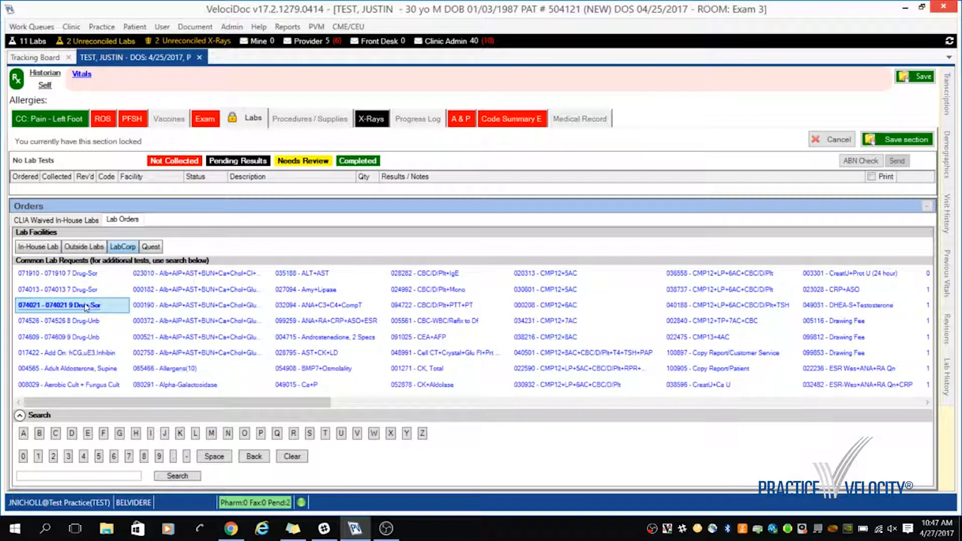
click(80, 310)
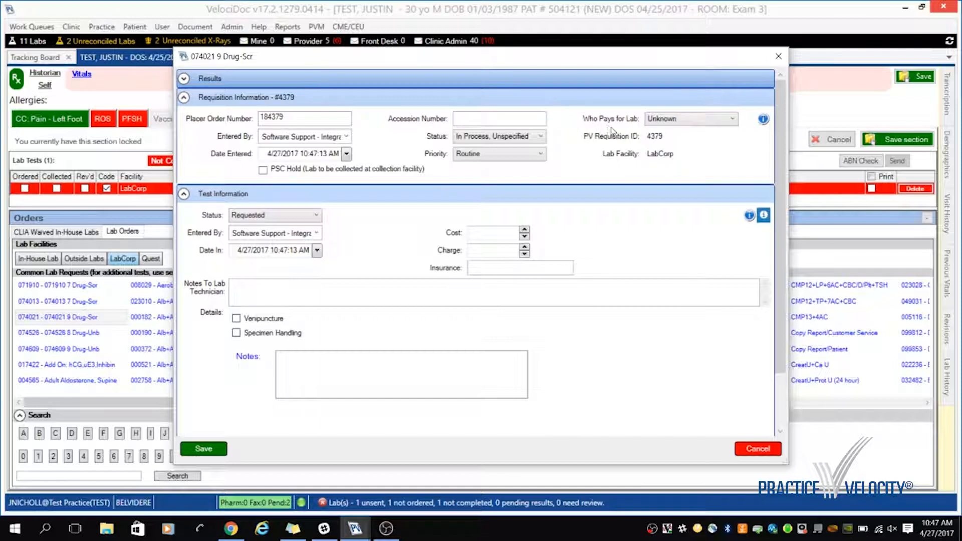
- Try to set Who Pays for Lab to Lab Bills Insurance on the drug screen requisition
click(726, 121)
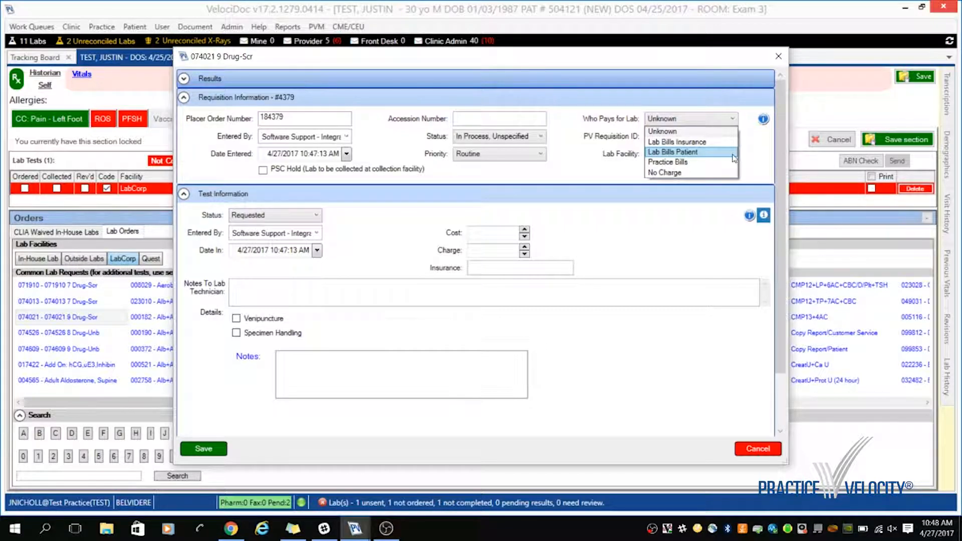
click(707, 144)
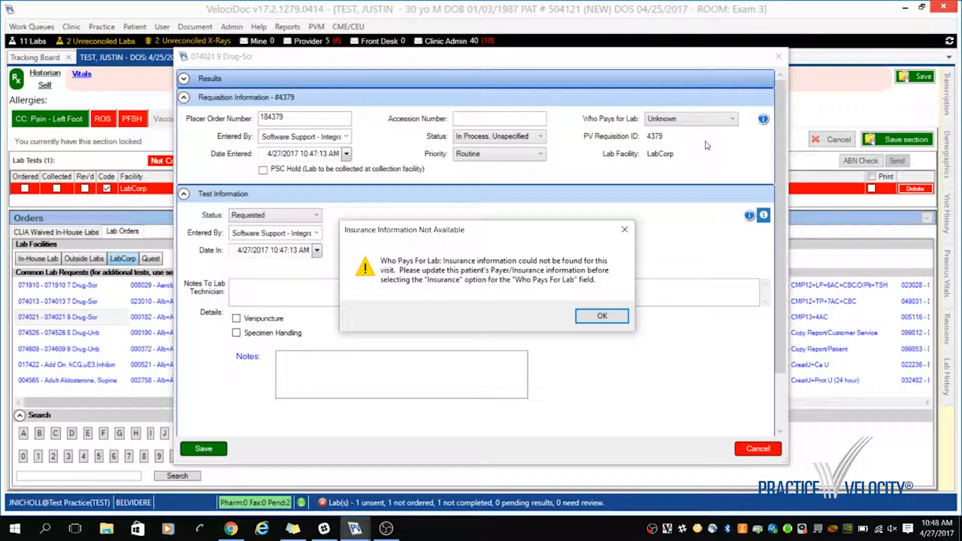
click(605, 316)
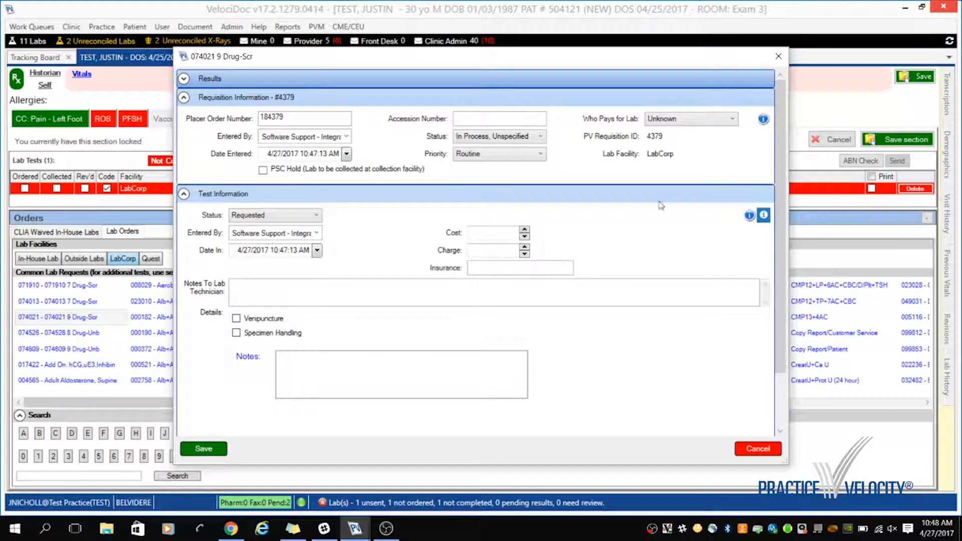
- Set Who Pays for Lab to Lab Bills Patient on the drug screen requisition
click(681, 119)
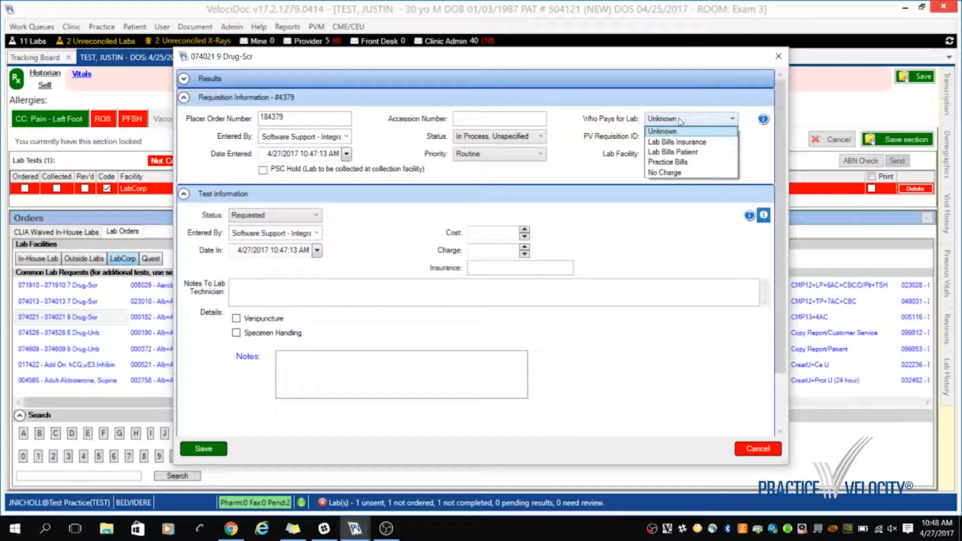
click(675, 152)
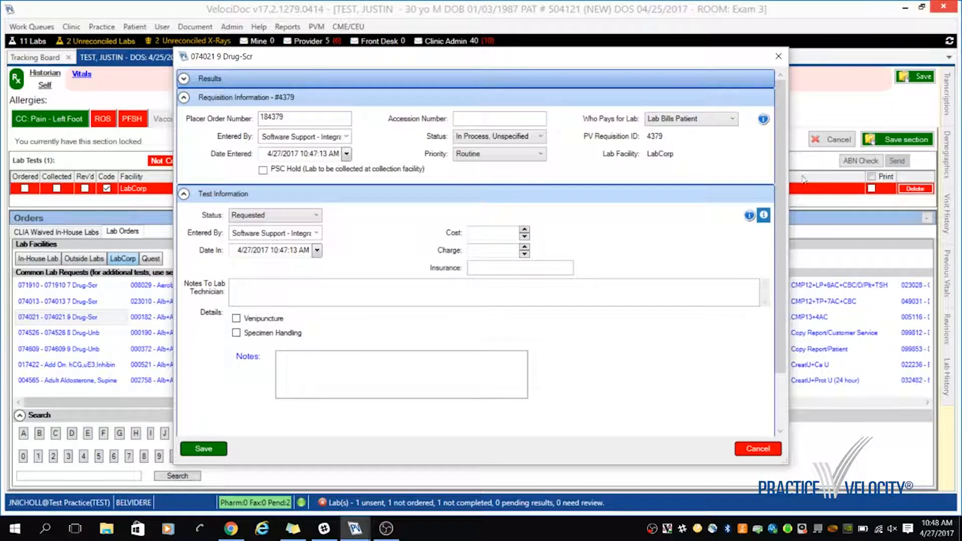
- Set the specimen type to Urine and its state to Refrigerated, and save the drug screen requisition
drag(785, 149, 777, 239)
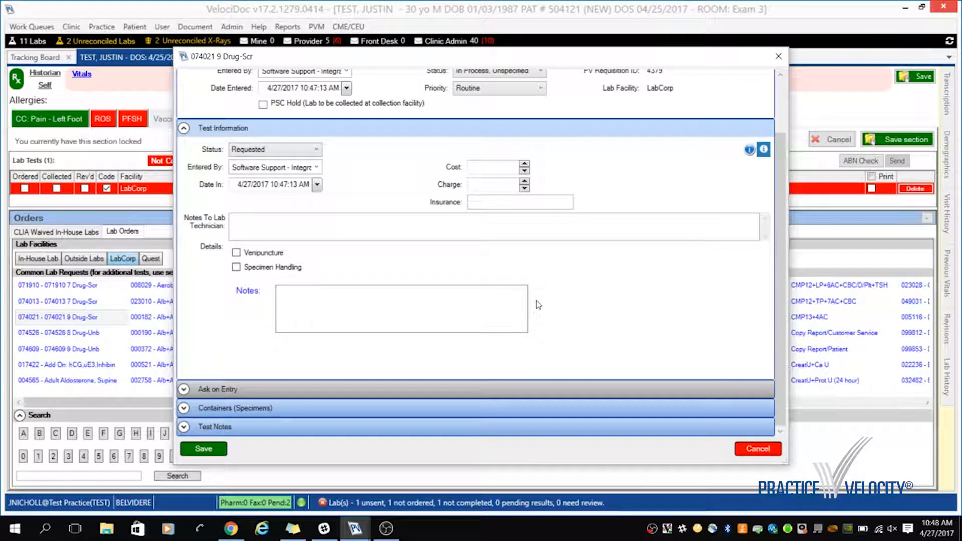
click(184, 392)
click(184, 408)
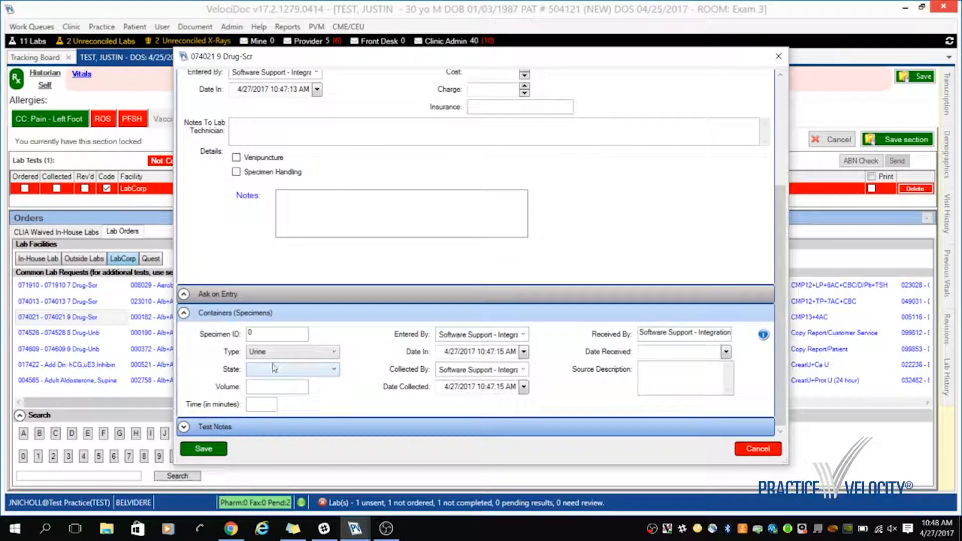
click(313, 357)
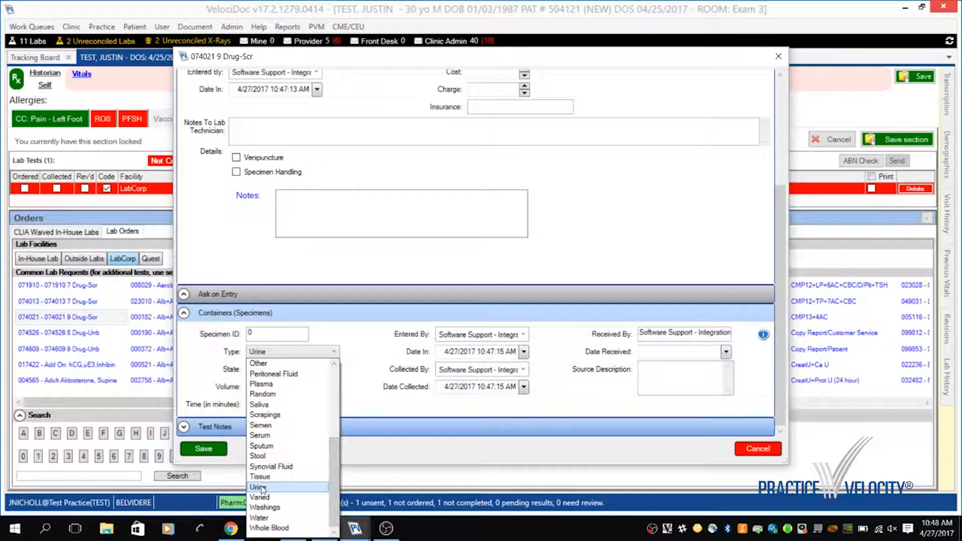
click(262, 487)
click(298, 374)
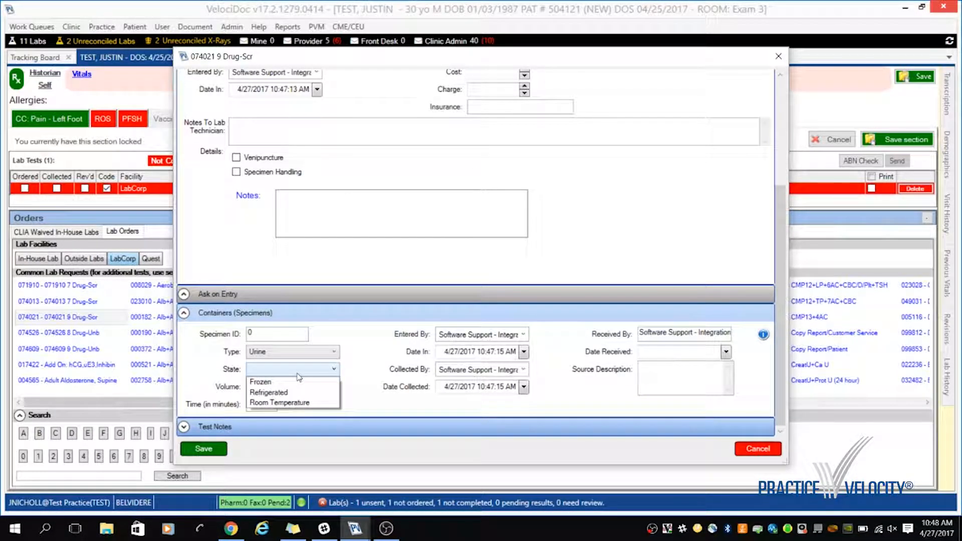
click(287, 393)
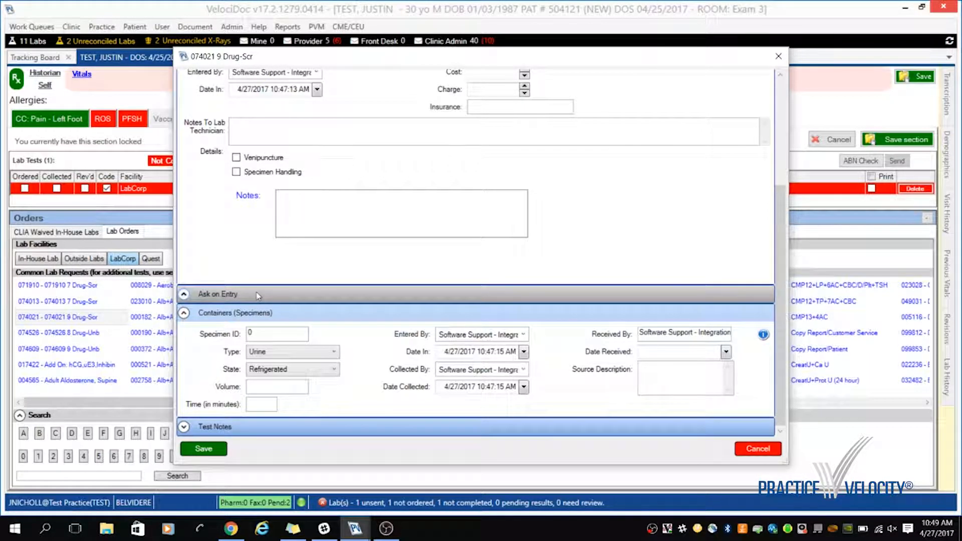
scroll(258, 298, up, 1)
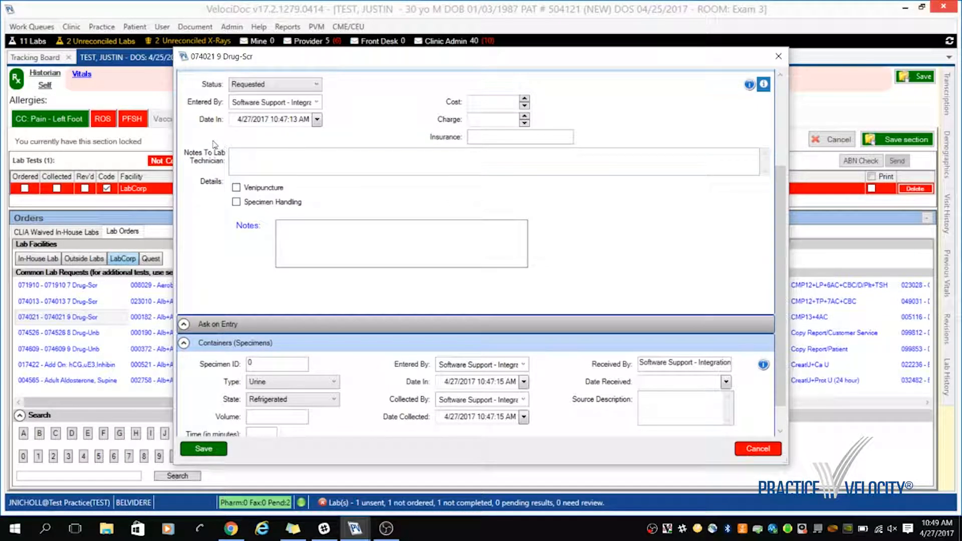
click(260, 167)
click(211, 449)
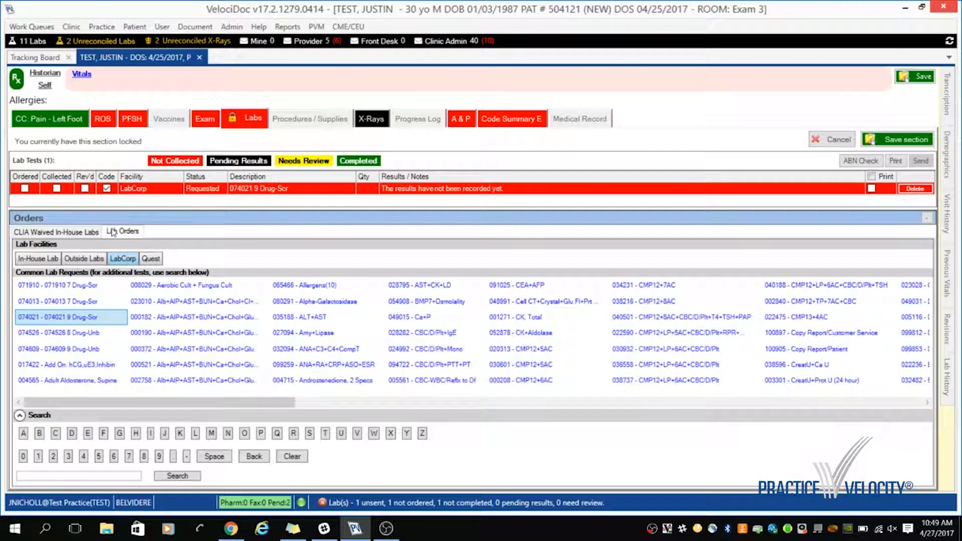
- Try to mark the LabCorp drug screen as ordered, and mark it as collected
click(24, 189)
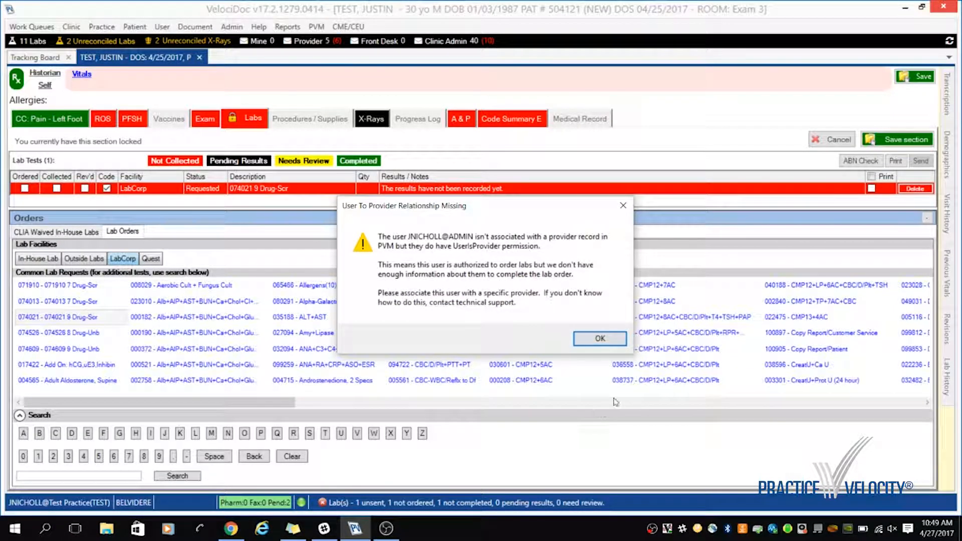
click(600, 339)
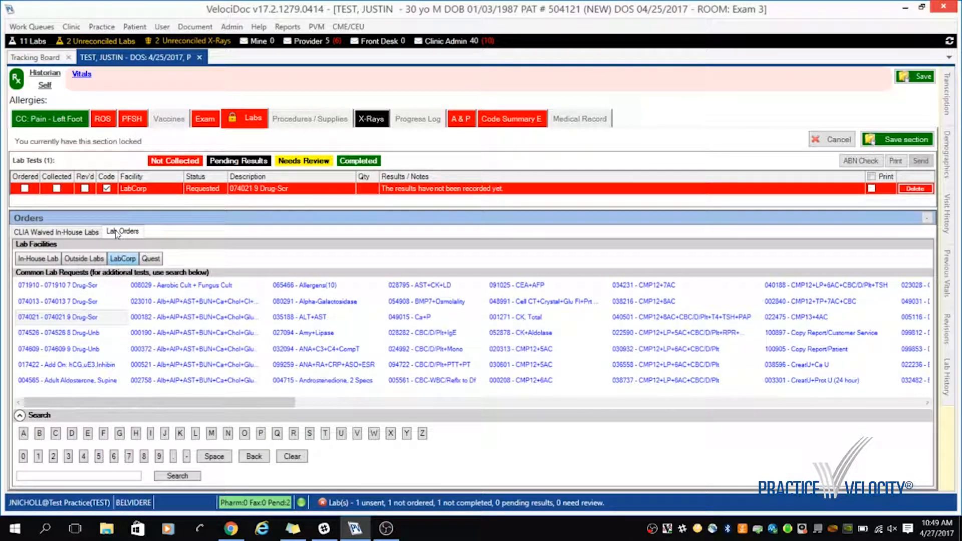
click(56, 189)
- Save and close the patient's chart, removing it from the Provider and Radiology work queues
click(200, 59)
click(439, 313)
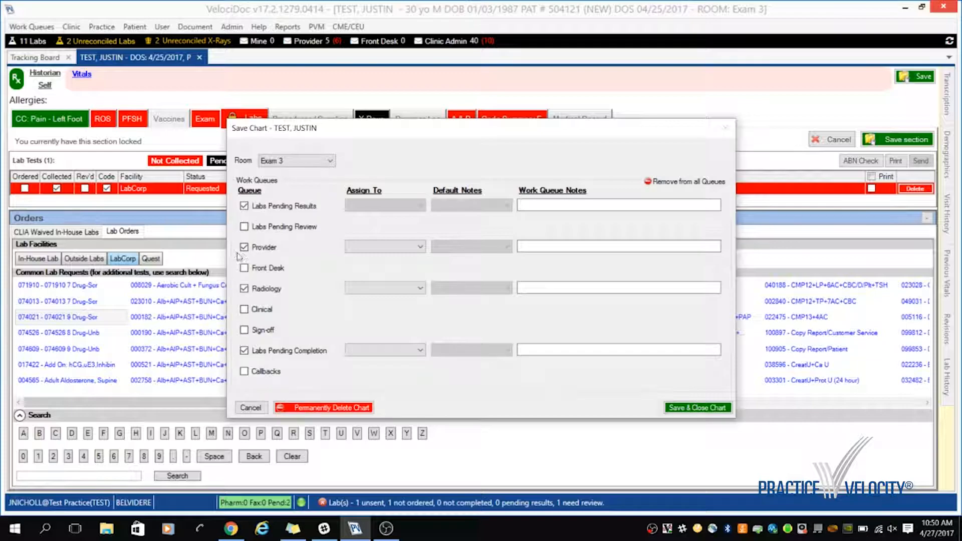
click(245, 248)
click(245, 289)
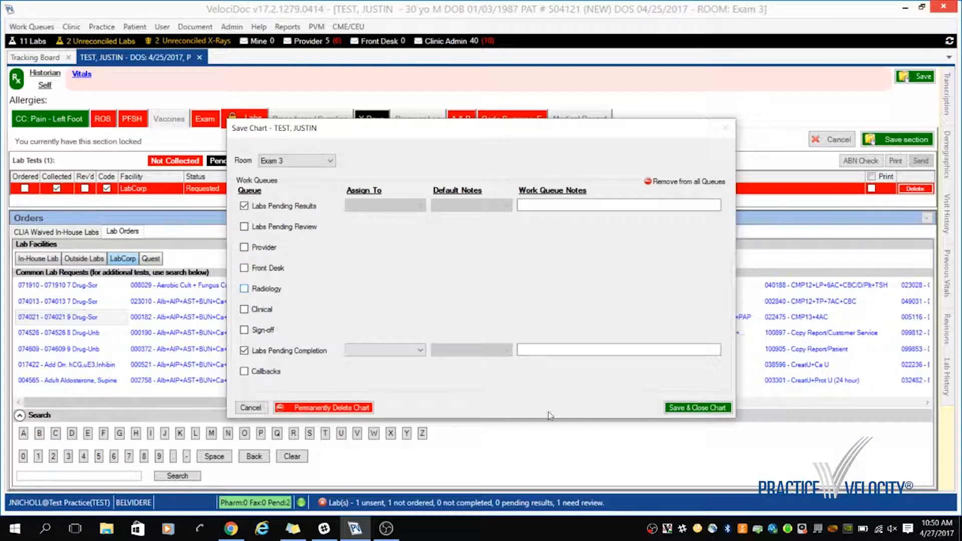
click(670, 408)
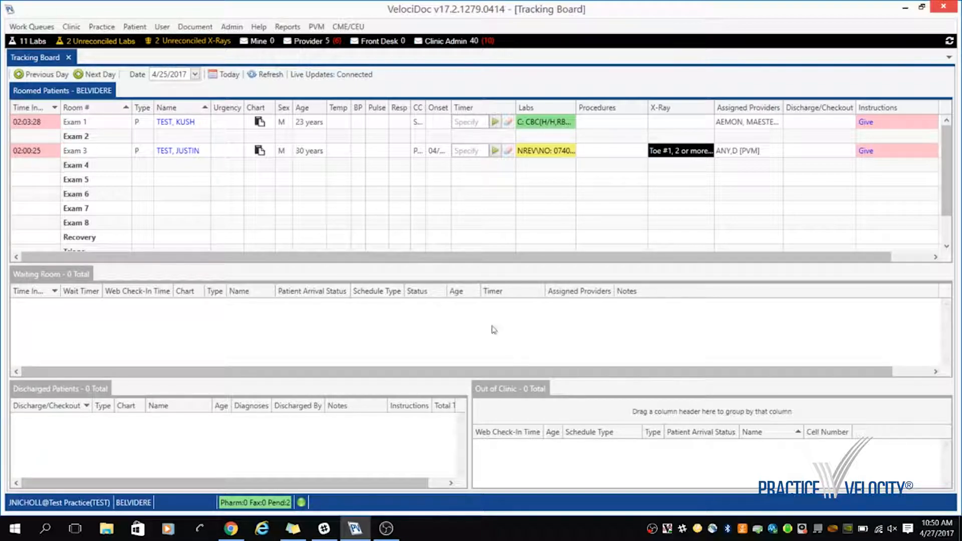
- View the list of unreviewed labs and close it
click(33, 43)
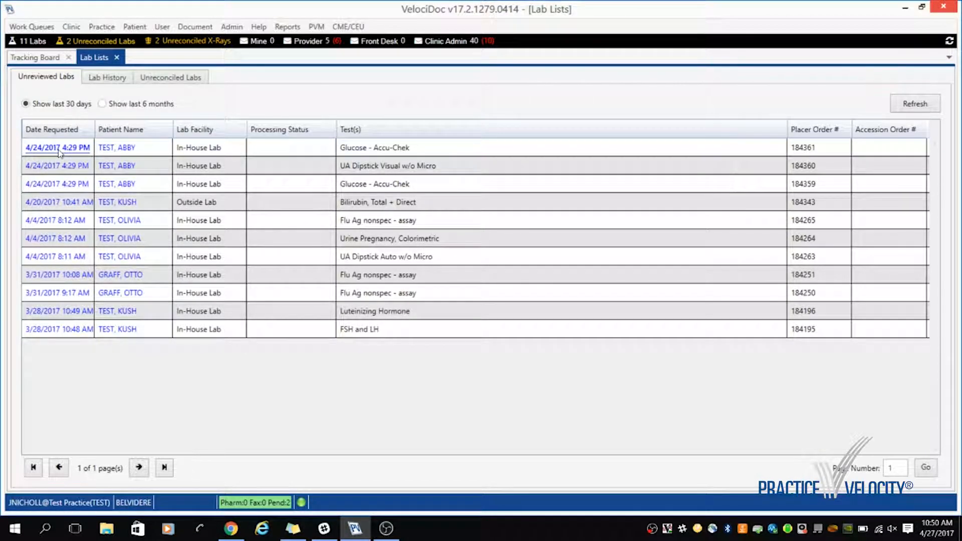
click(117, 58)
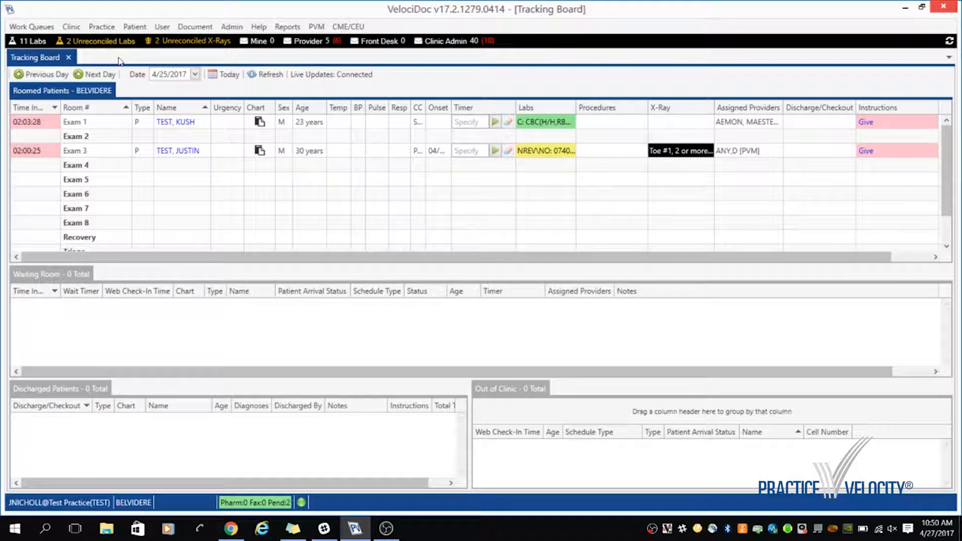
- Reconcile the unreconciled lab results with specimen date 3/10/2017 by adding them to the matching patient's 4/25/2017 chart
click(85, 45)
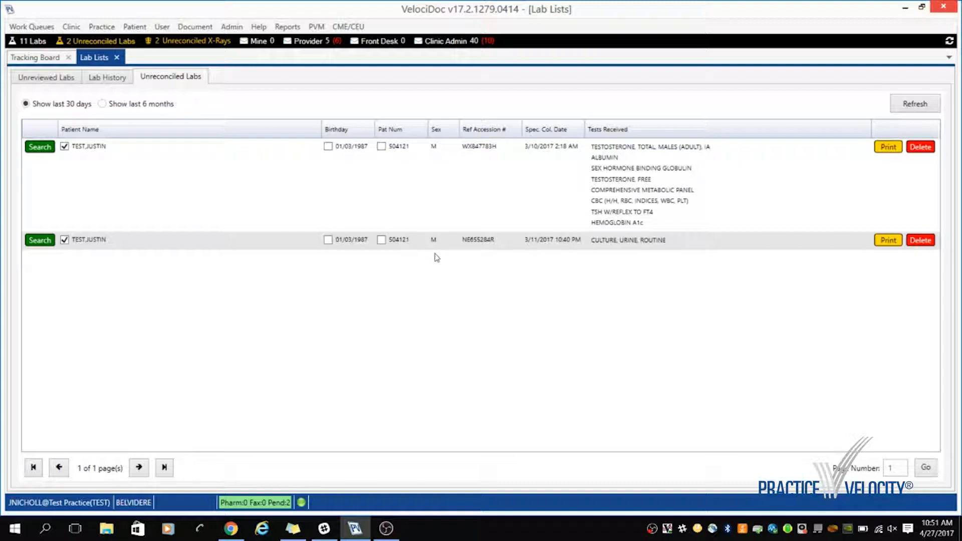
click(46, 148)
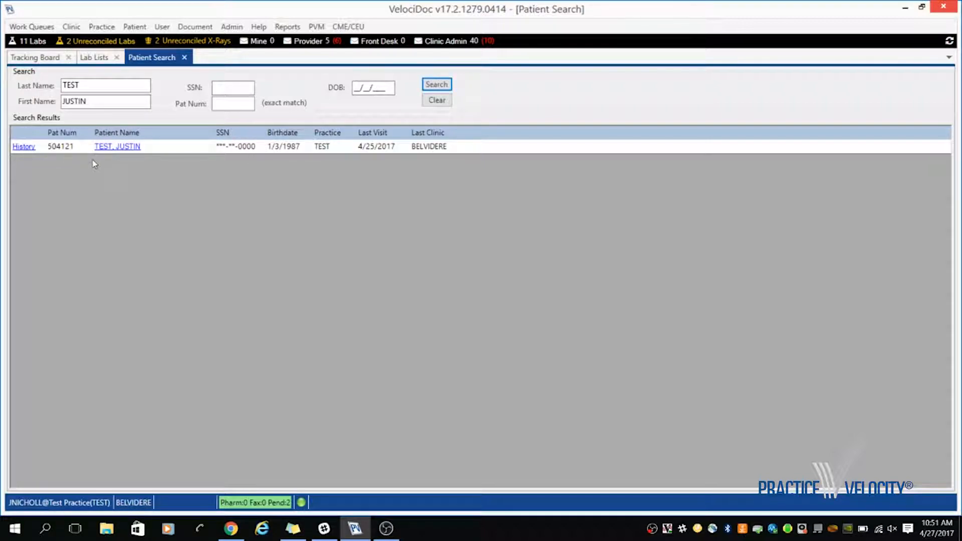
click(29, 148)
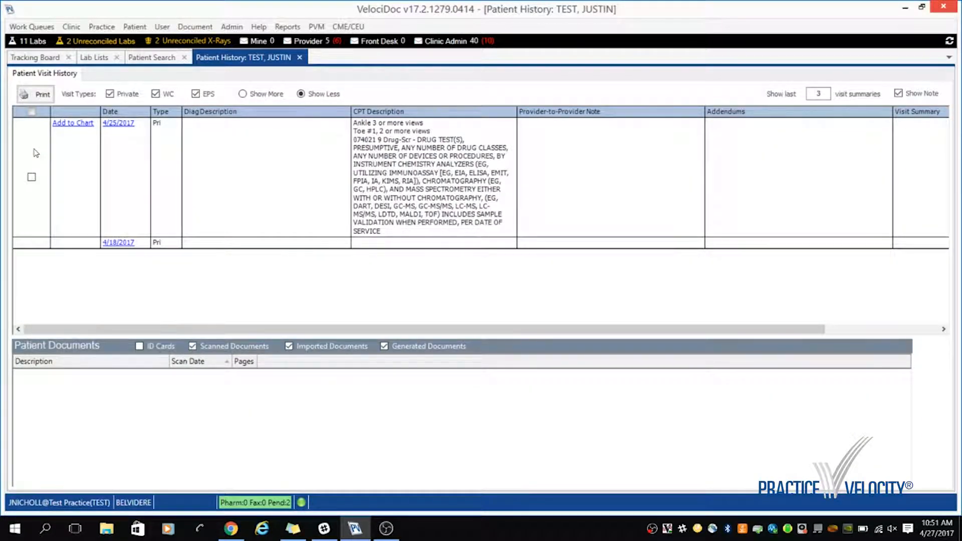
click(74, 124)
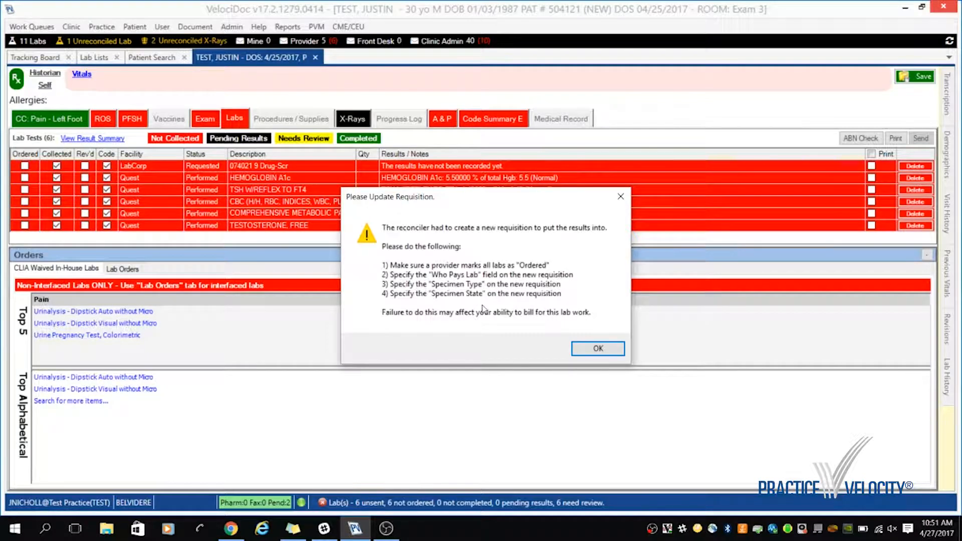
click(589, 351)
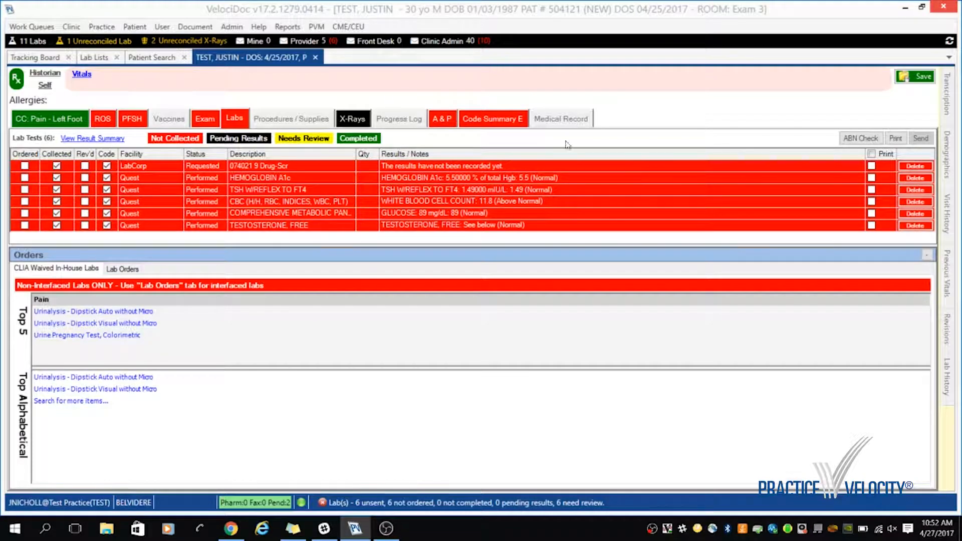
- Examine the first page of Quest Lab Report 2 in the chart's medical record
click(576, 123)
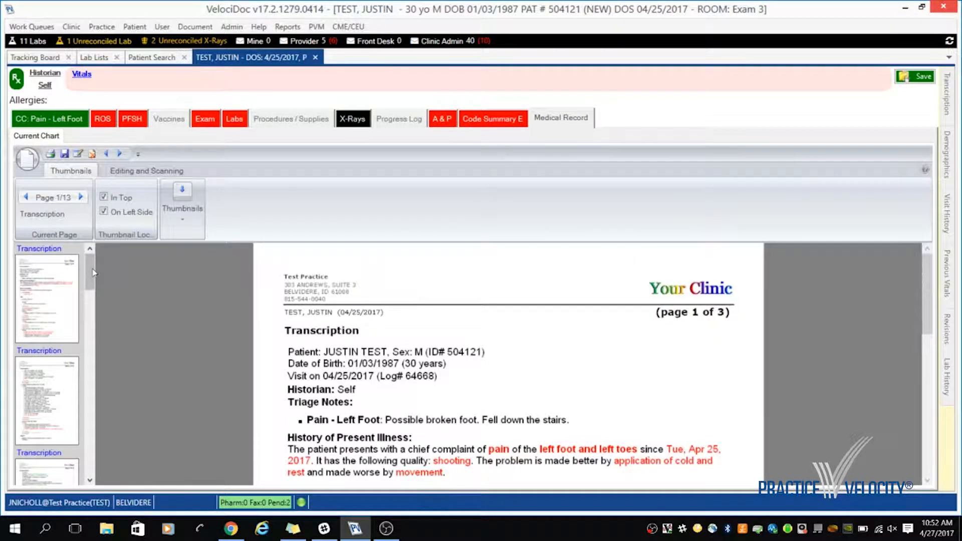
scroll(80, 376, down, 8)
scroll(80, 401, down, 10)
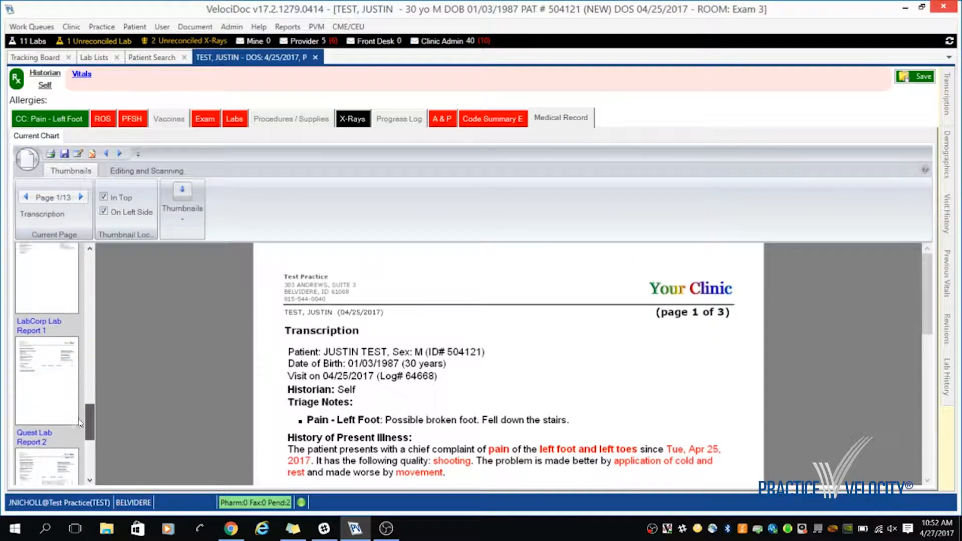
drag(78, 440, 77, 439)
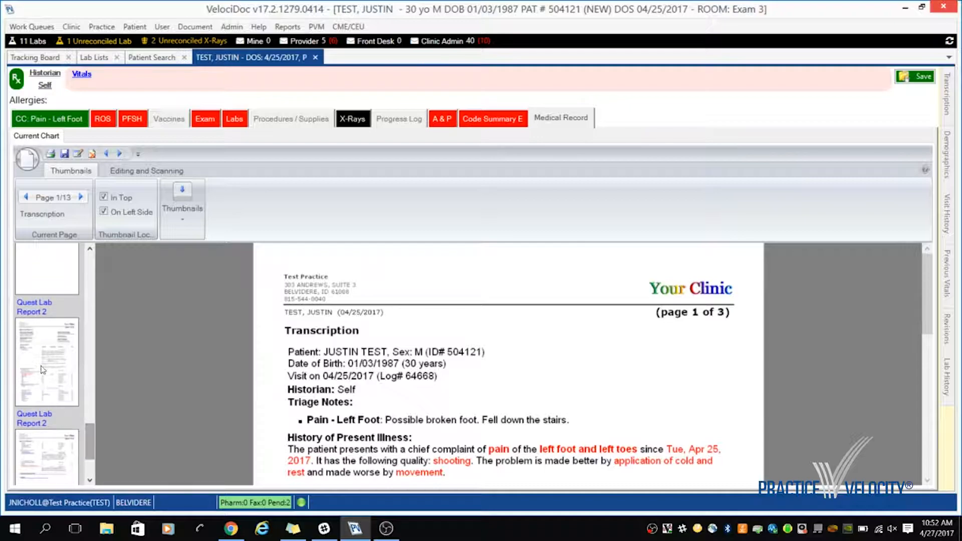
click(54, 365)
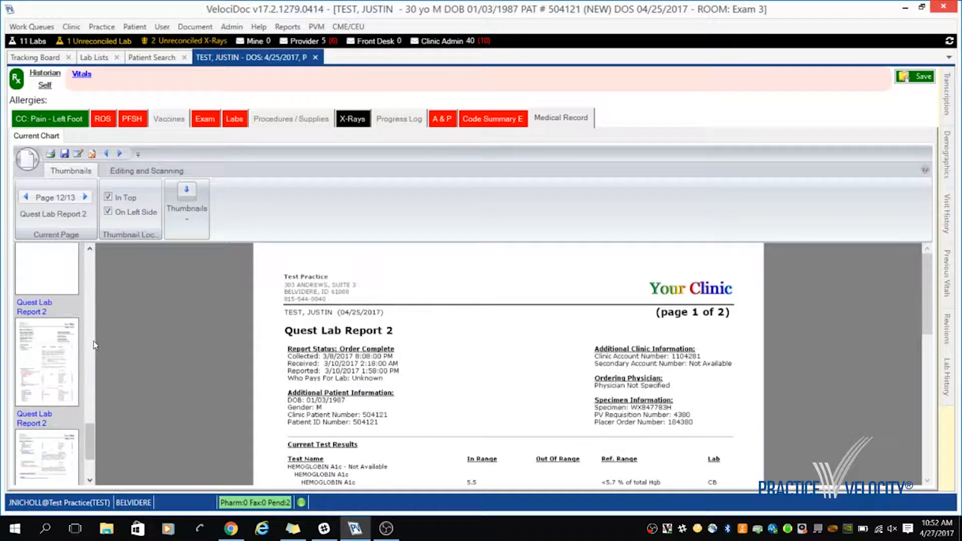
scroll(237, 402, down, 10)
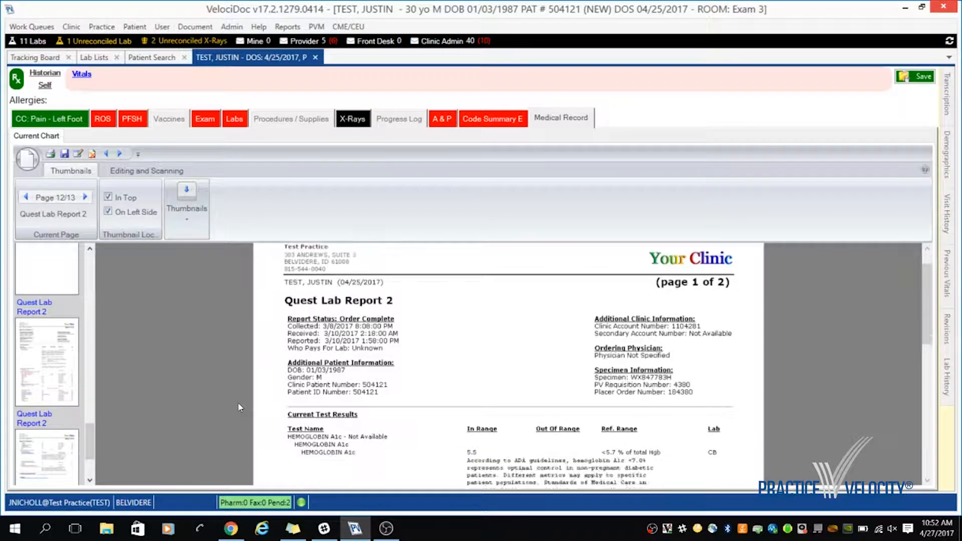
- Examine the rest of the Quest Lab Report 2 page, check the chart's work queue selections for saving, and return to the chart without saving
scroll(237, 404, down, 3)
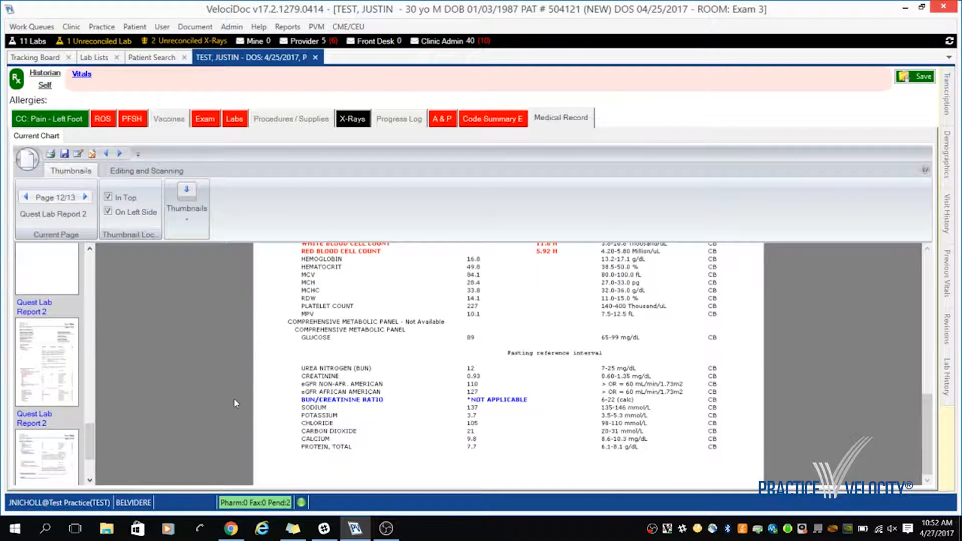
click(315, 57)
click(436, 311)
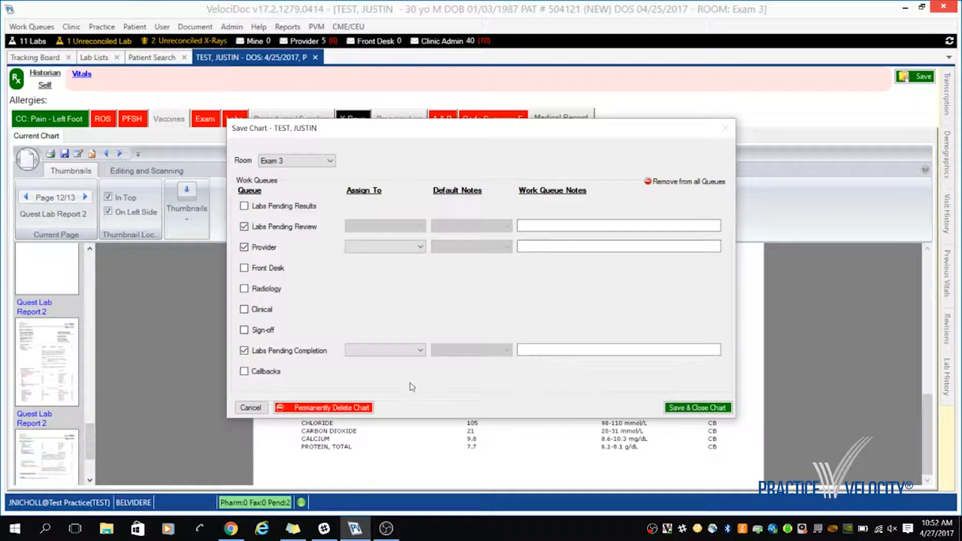
click(251, 408)
- Mark all six LabCorp and Quest lab tests in the patient's chart as reviewed
click(236, 119)
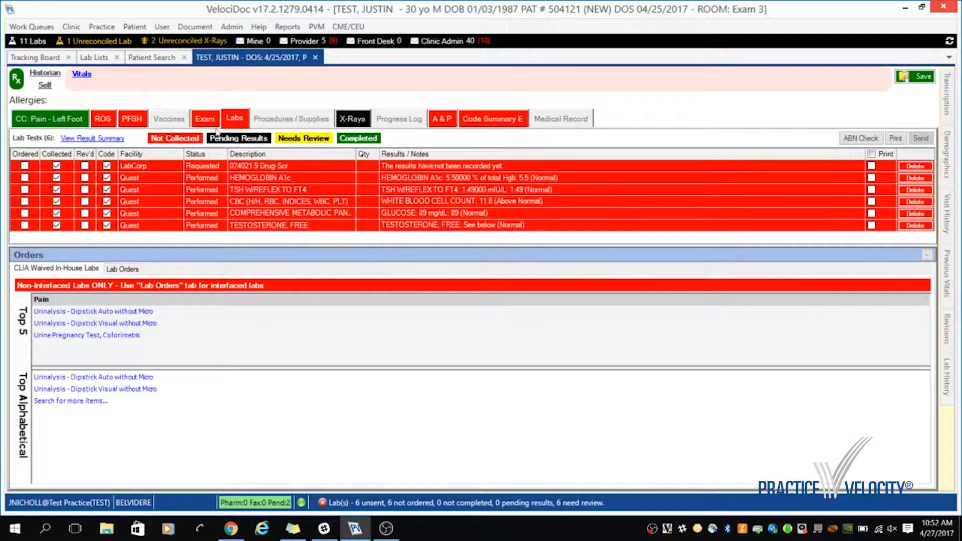
click(85, 166)
click(85, 189)
click(85, 201)
click(86, 215)
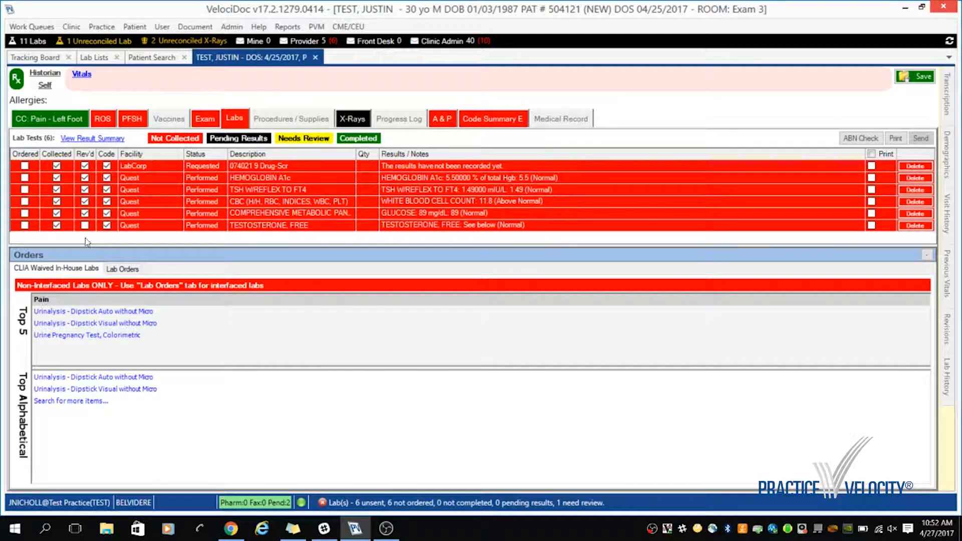
- Close the patient's 4/25/2017 chart, choosing to save its changes
click(316, 58)
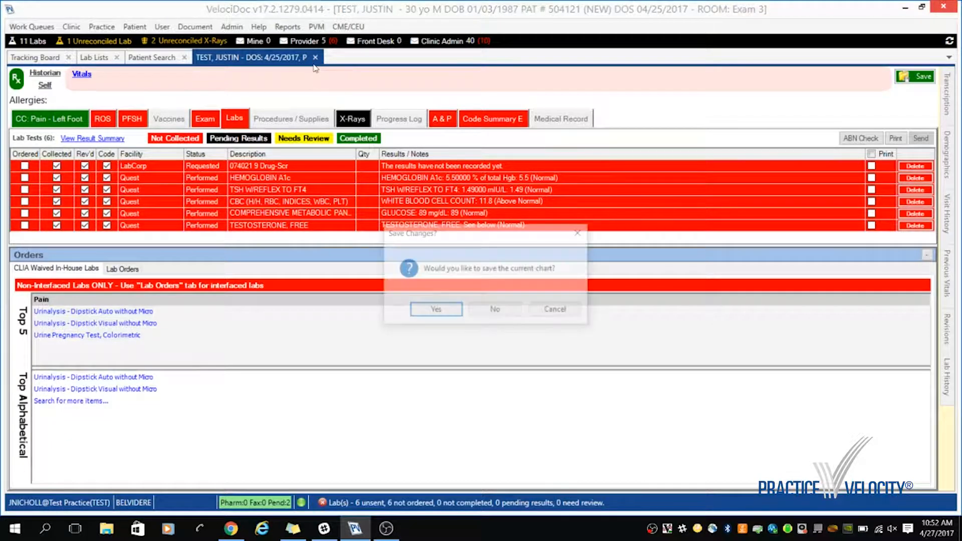
click(418, 315)
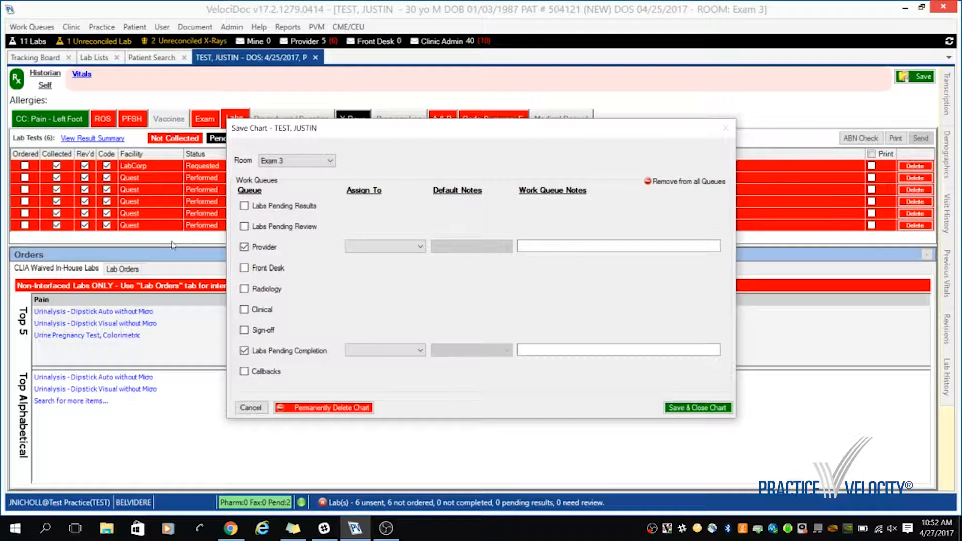